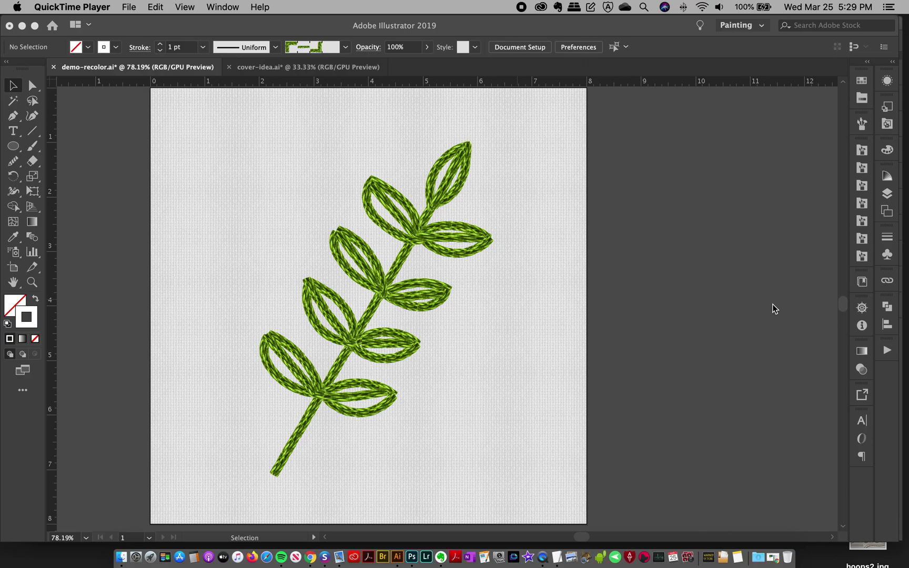
- Switch from QuickTime Player to Illustrator, showing demo-recolor.ai with the green stitched branch
left_click(860, 152)
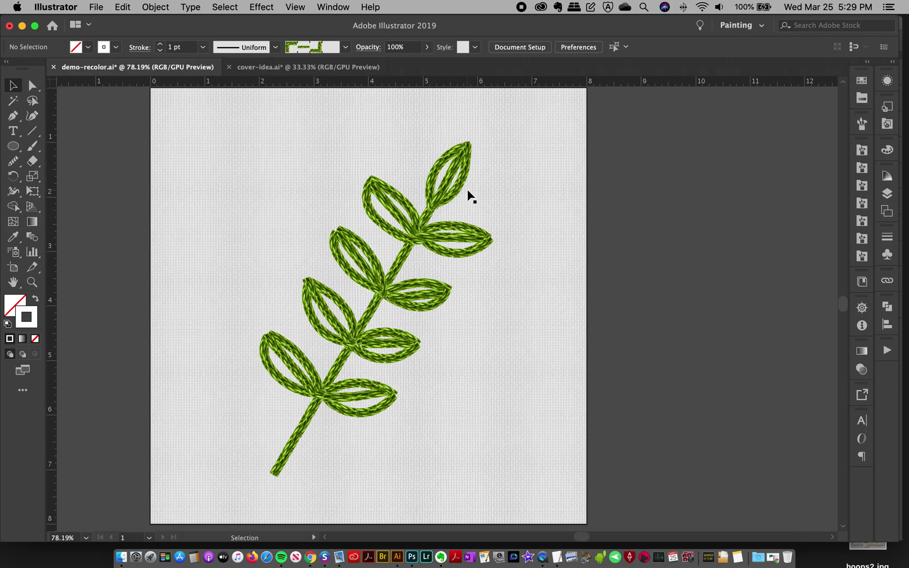
left_click(861, 124)
left_click(390, 169)
left_click_drag(296, 184, 633, 482)
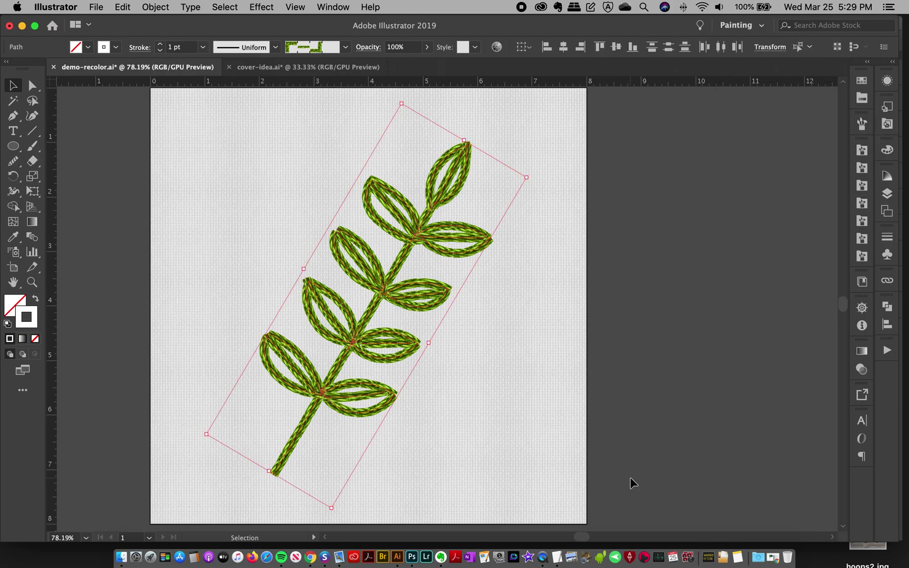
left_click(861, 150)
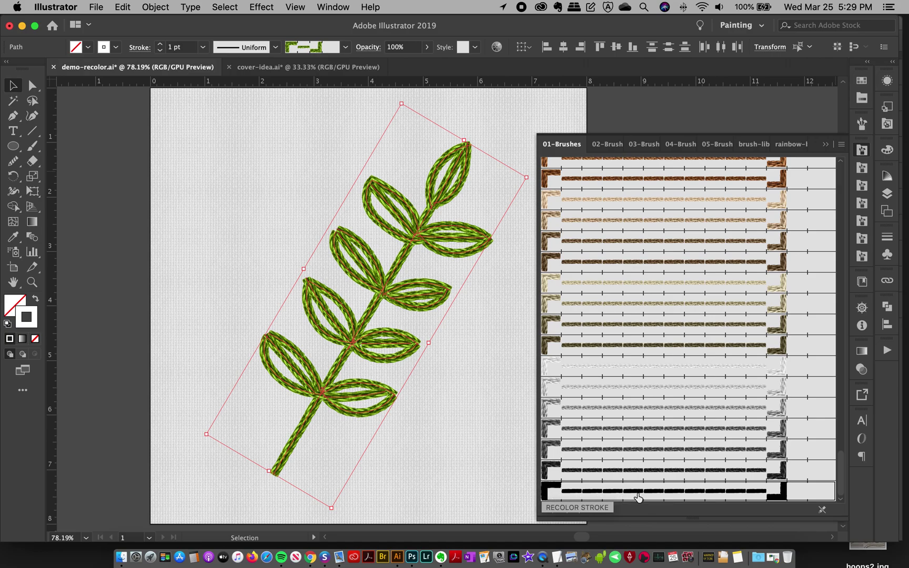
left_click(609, 144)
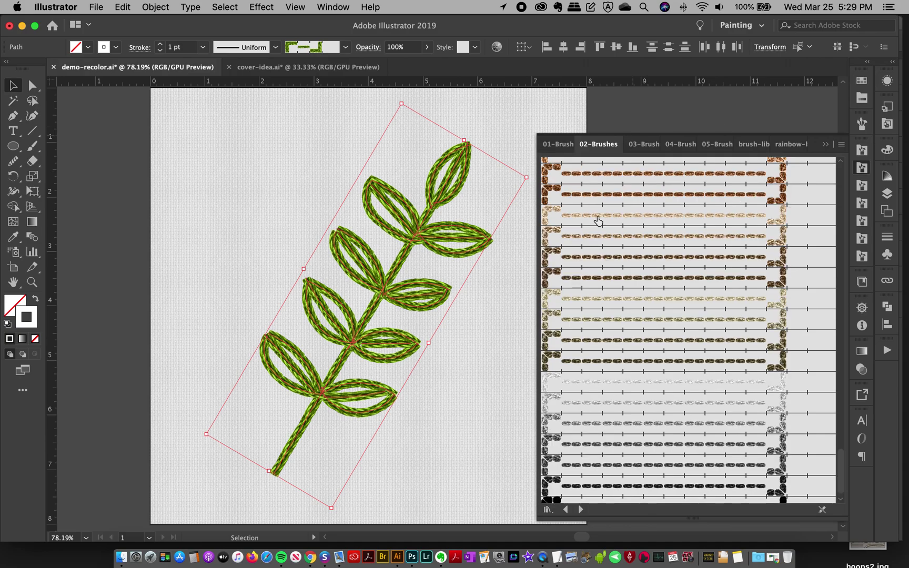
scroll(610, 474, "down", 1)
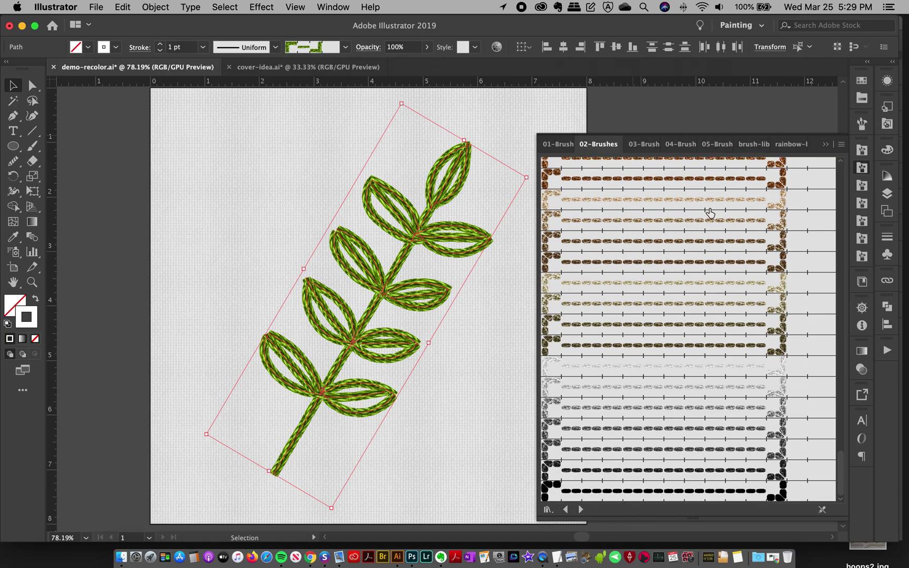
left_click(643, 146)
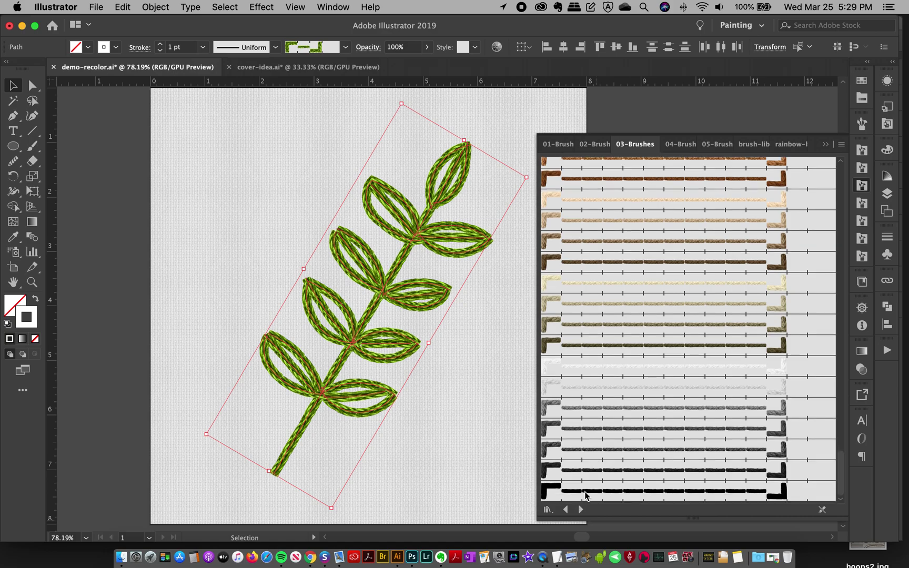
left_click(862, 186)
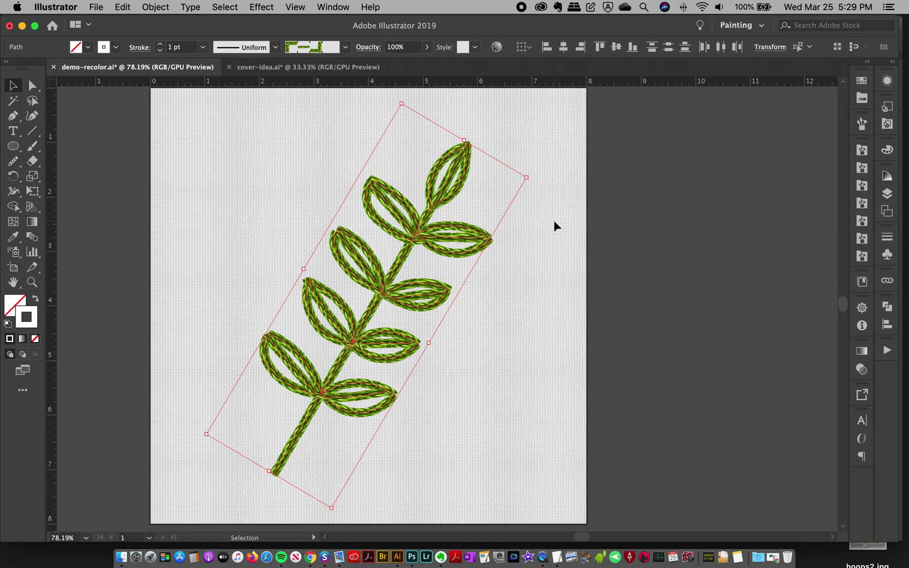
- Open the 01-Brushes library and select all of the branch artwork
left_click(492, 382)
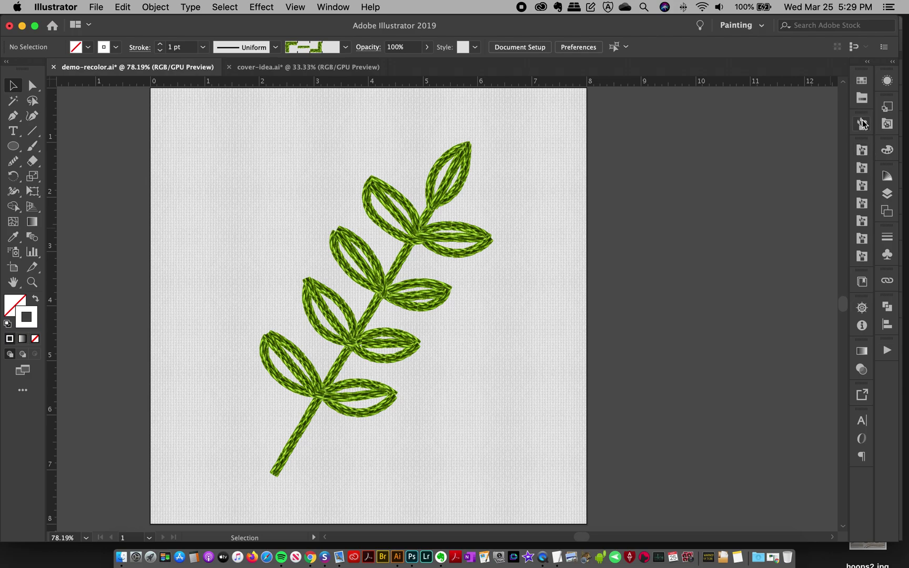
left_click(862, 150)
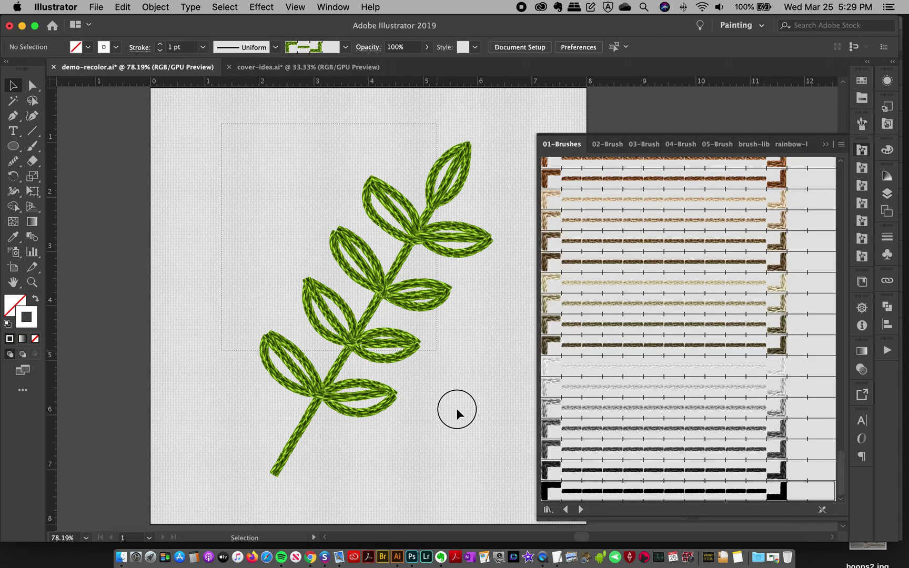
key("super+a")
scroll(697, 400, "up", 10)
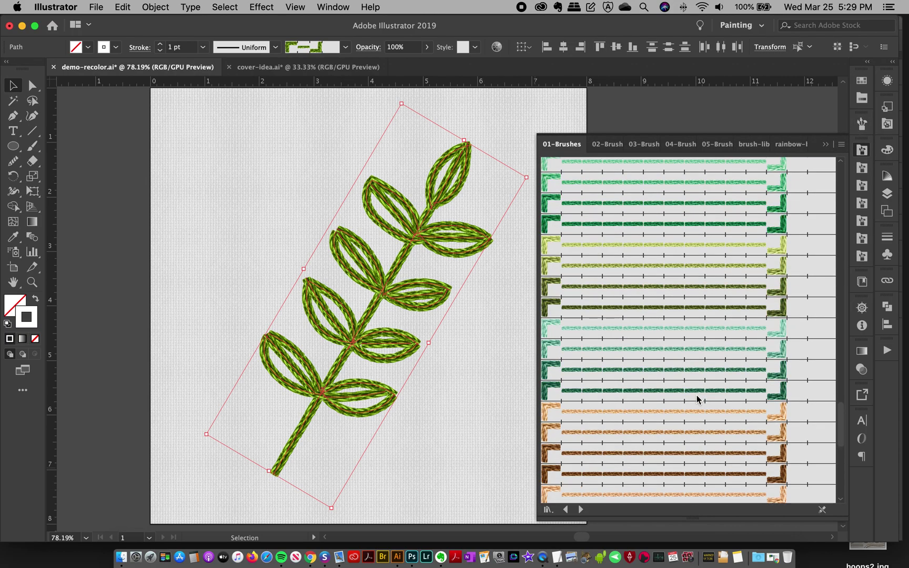
scroll(697, 400, "up", 8)
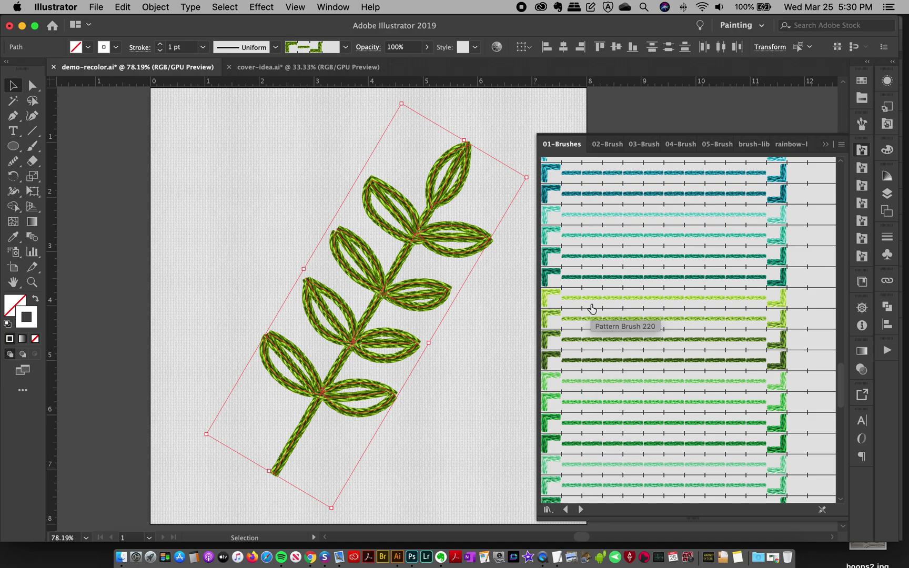
- Try several green pattern brushes on the branch, settling on Pattern Brush 222
left_click(574, 300)
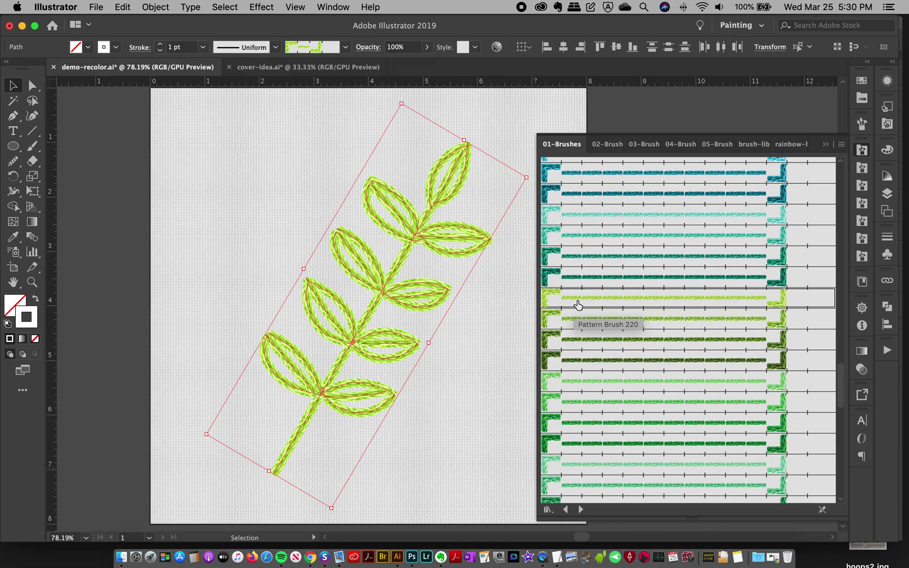
left_click(564, 318)
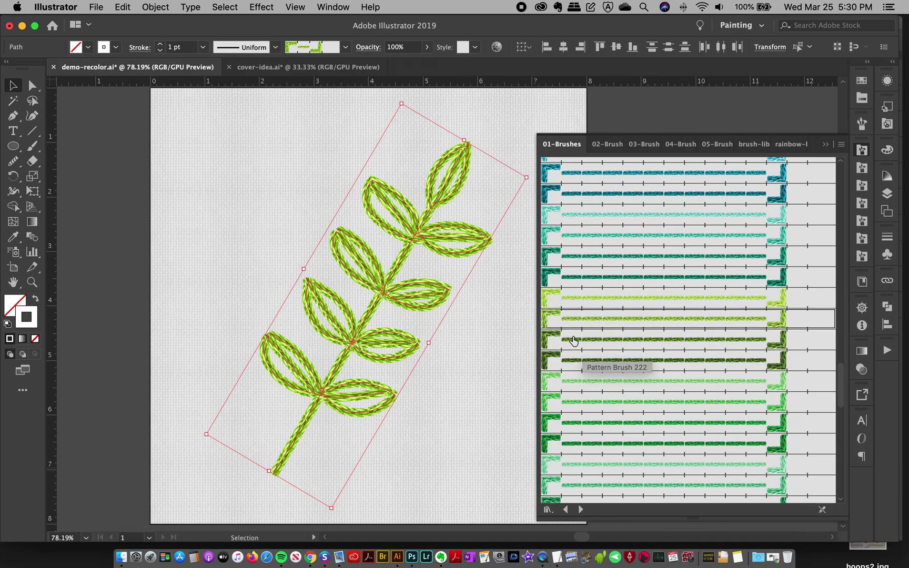
left_click(574, 340)
left_click(563, 362)
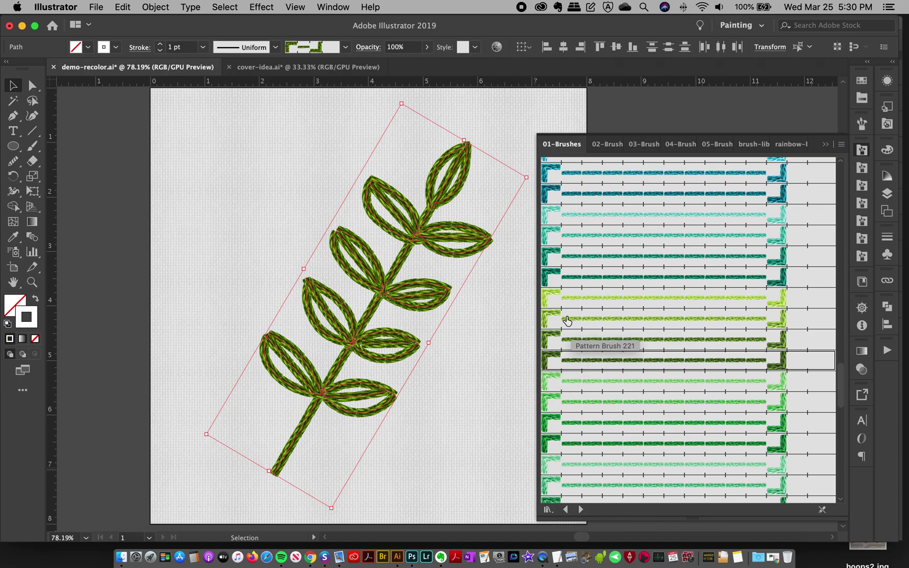
scroll(372, 179, "right", 5)
left_click(562, 301)
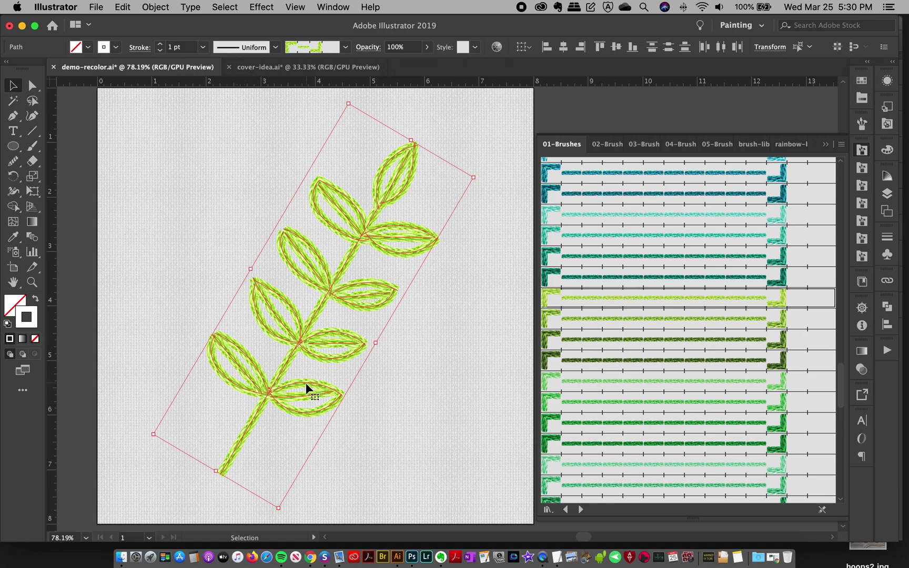
left_click(580, 341)
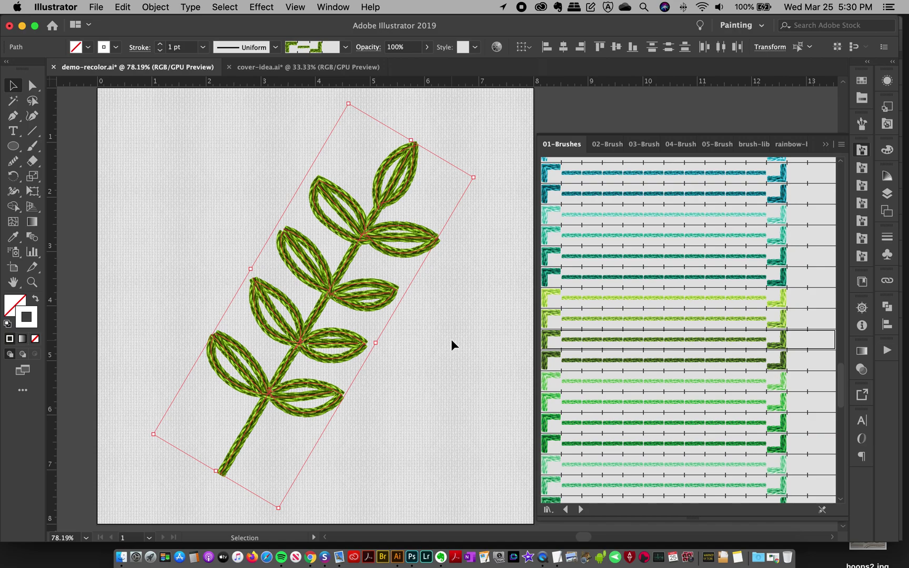
- Close the brush library and open the Appearance panel for the branch
left_click(857, 151)
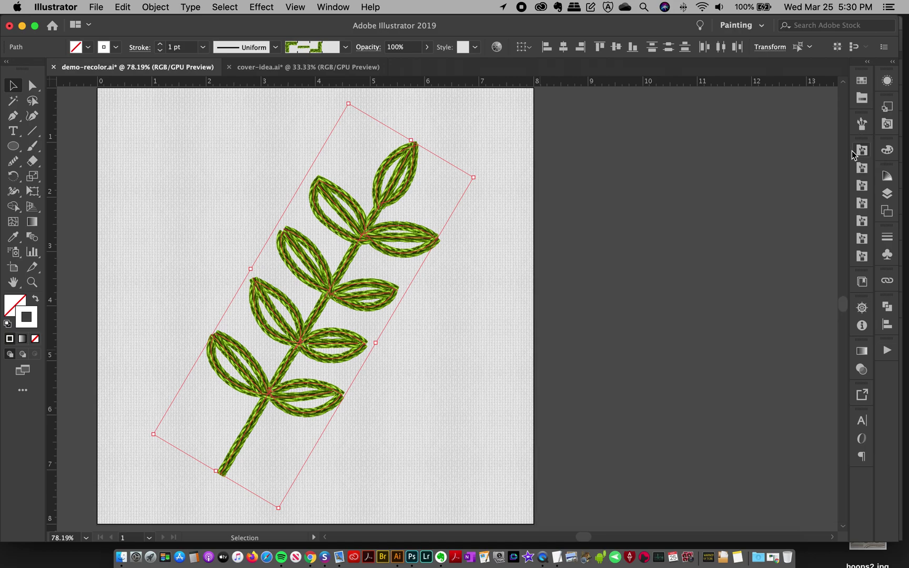
left_click(889, 83)
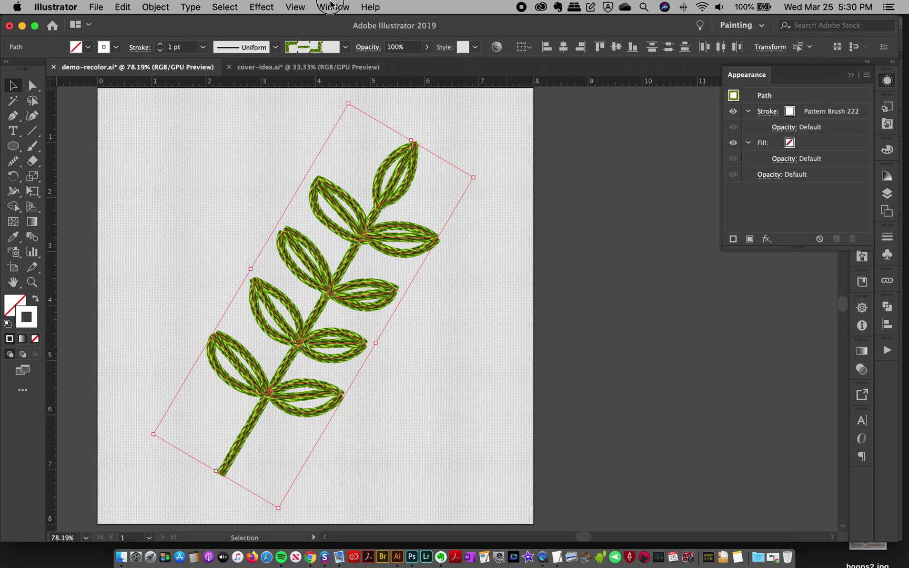
left_click(331, 7)
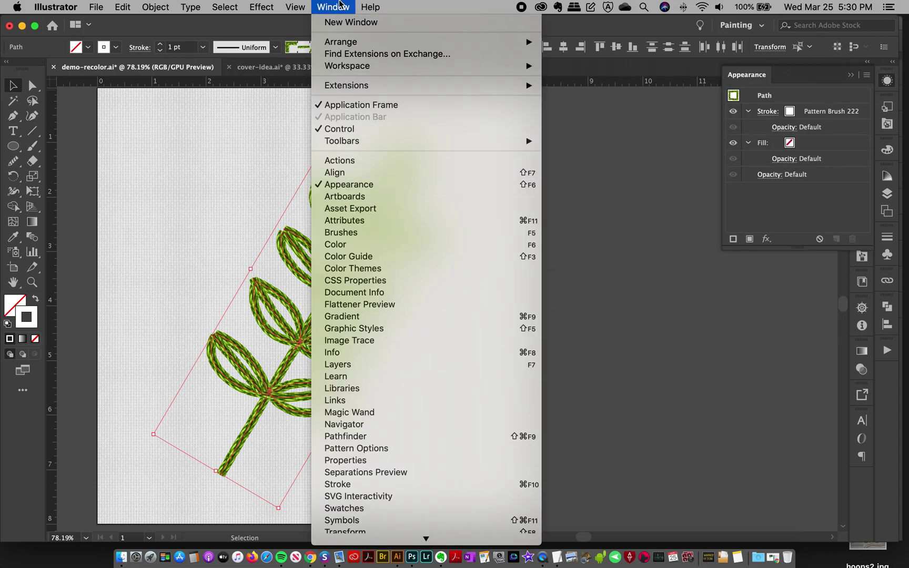
left_click(333, 7)
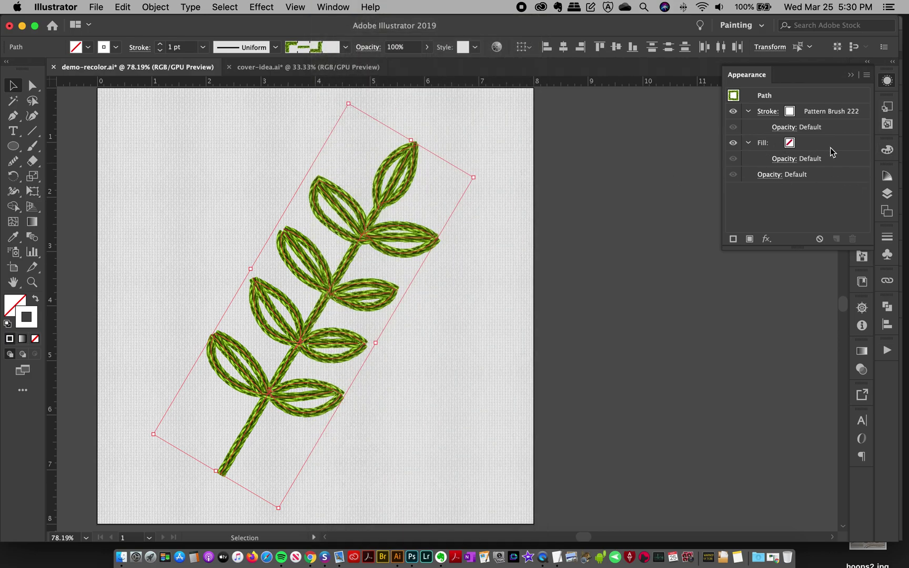
- Select the Stroke row and review its brush choices without changing them
left_click(828, 115)
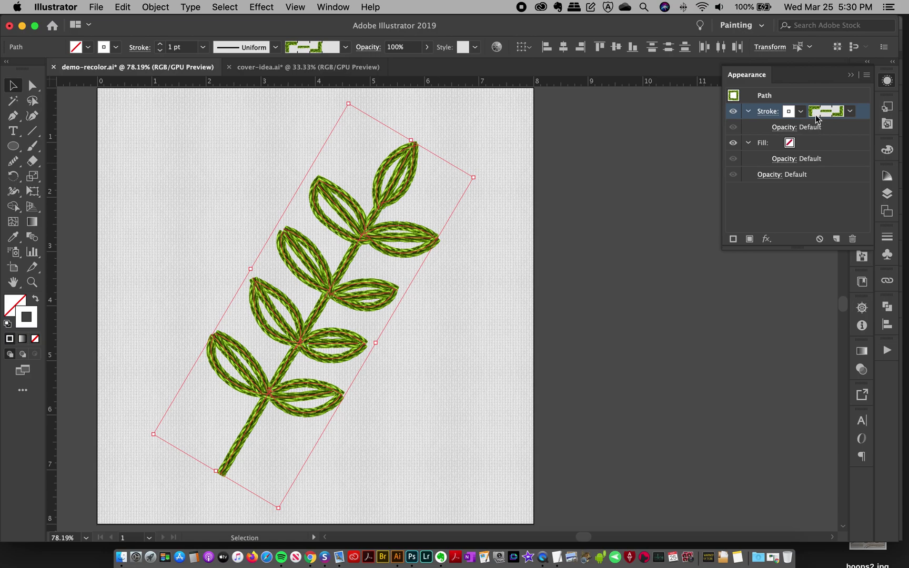
left_click(818, 112)
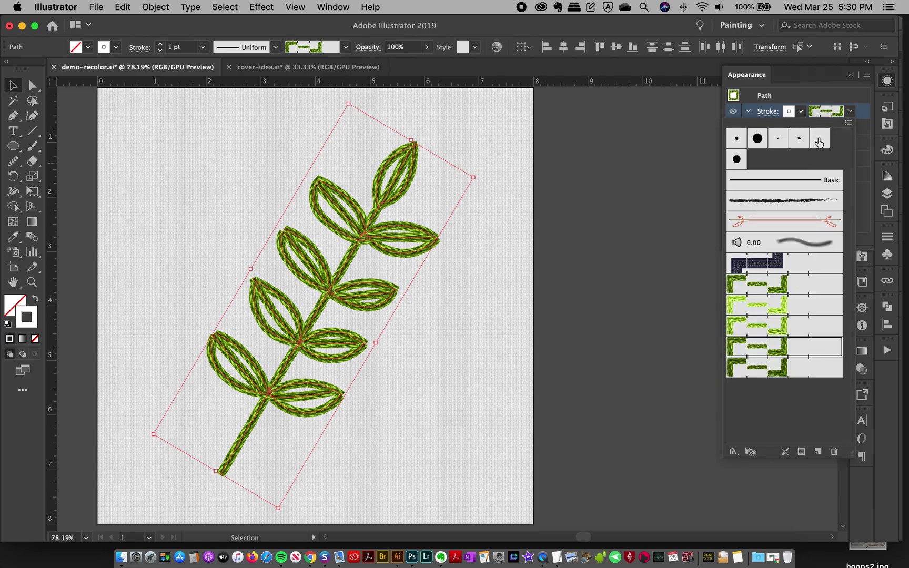
left_click(822, 114)
left_click(824, 114)
left_click(829, 113)
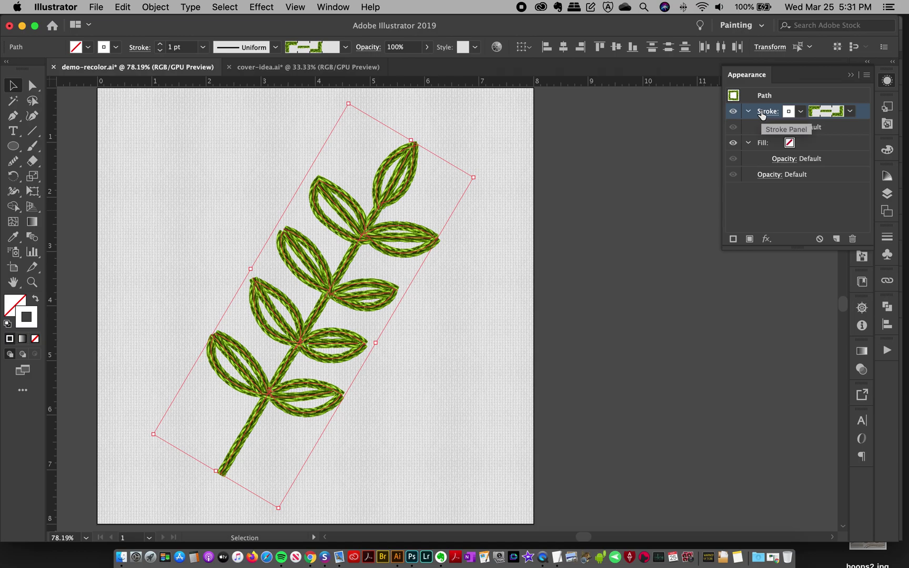
left_click(842, 111)
left_click(823, 113)
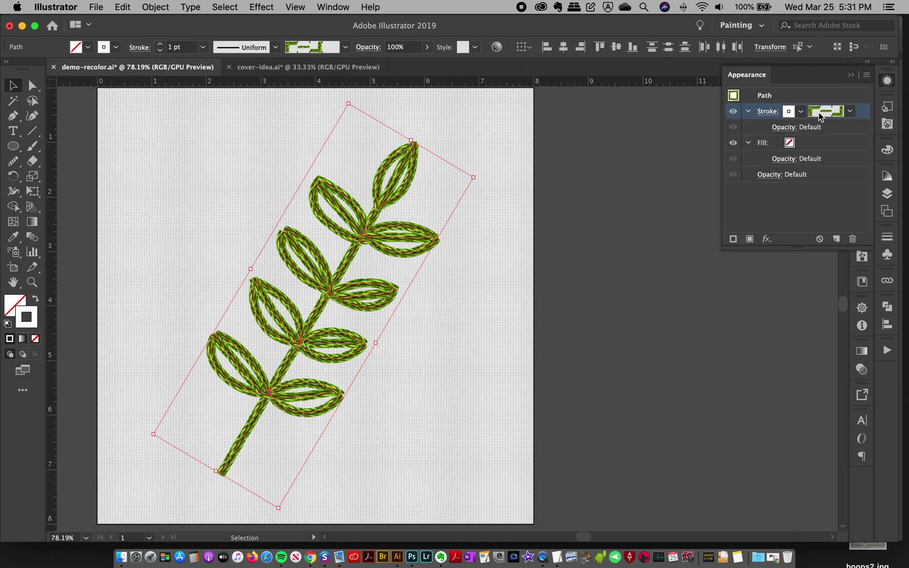
- Add a second 1 pt Basic stroke above the Pattern Brush 222 stroke
left_click(733, 239)
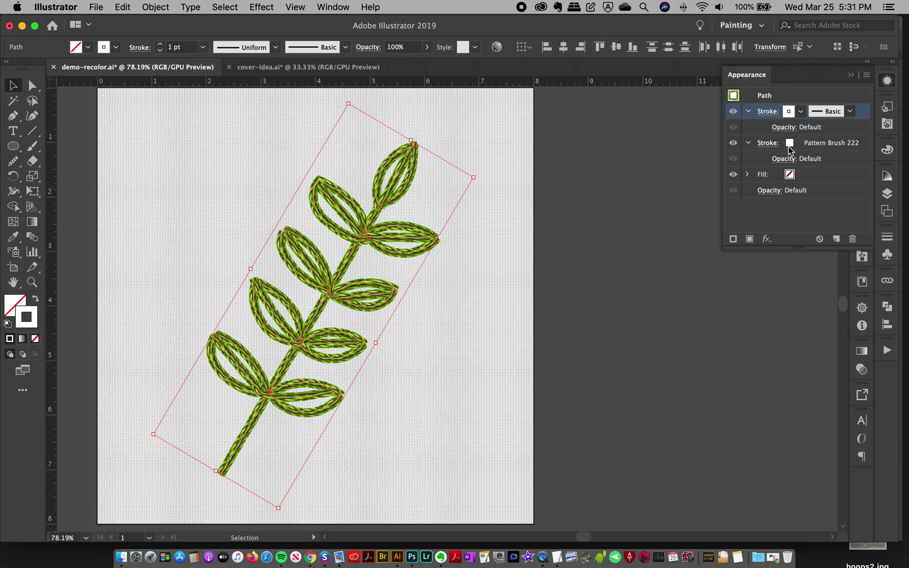
- Set the top stroke's blend mode to Color at 100% opacity
left_click(783, 128)
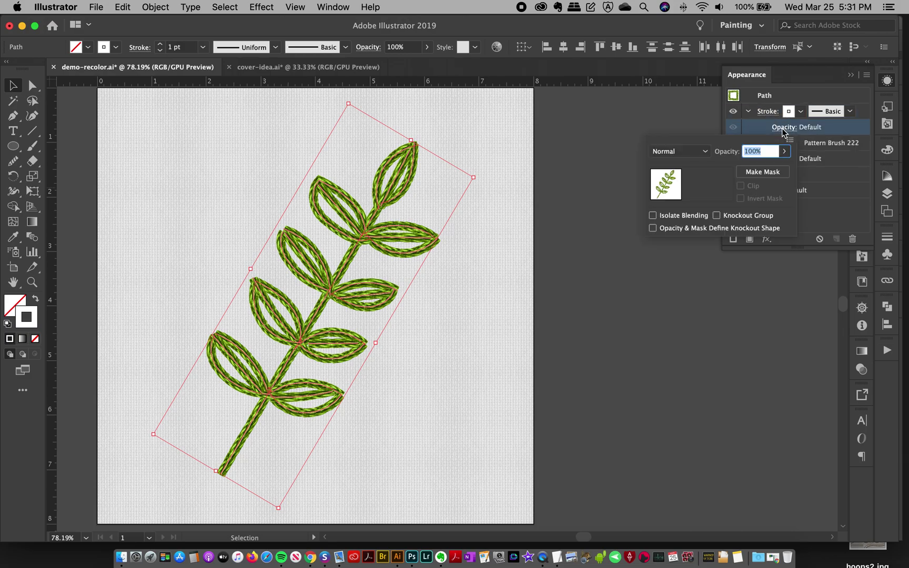
left_click(666, 152)
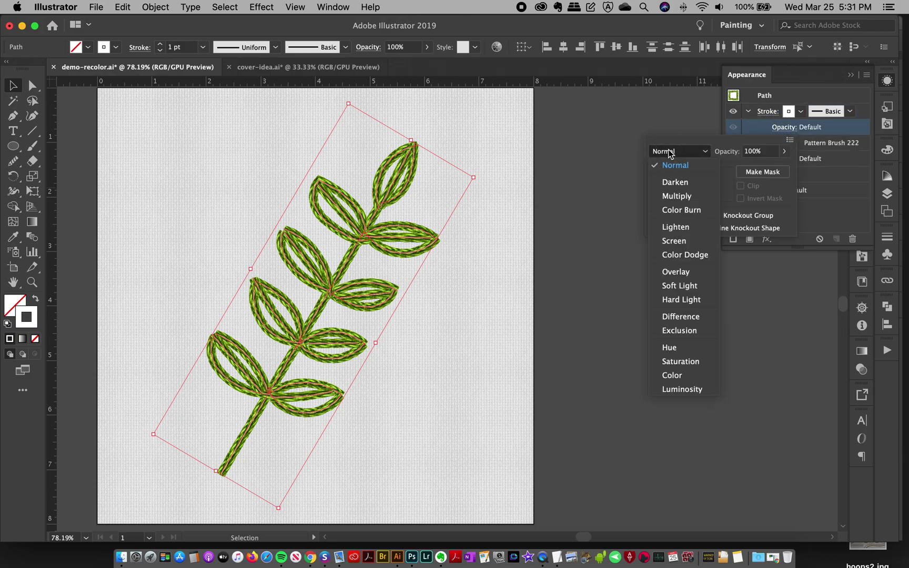
left_click(666, 375)
left_click(826, 108)
- Check the top stroke's weight and colour options, then close the Appearance panel
left_click(818, 115)
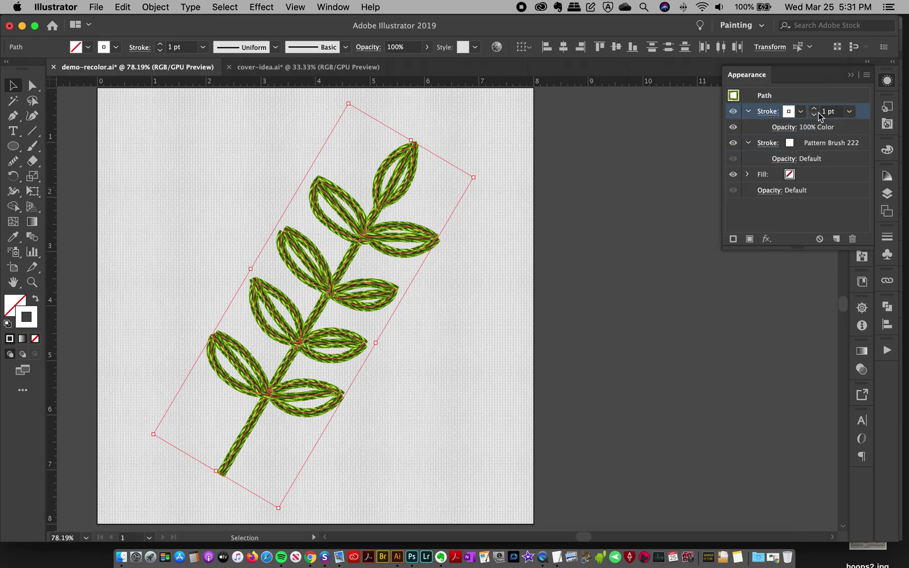
left_click(827, 112)
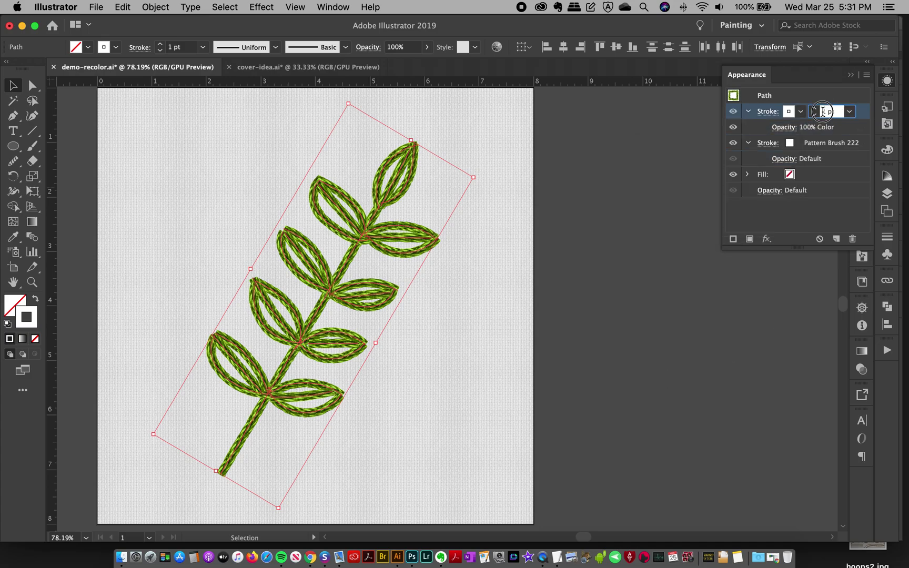
left_click(789, 112)
left_click(833, 112)
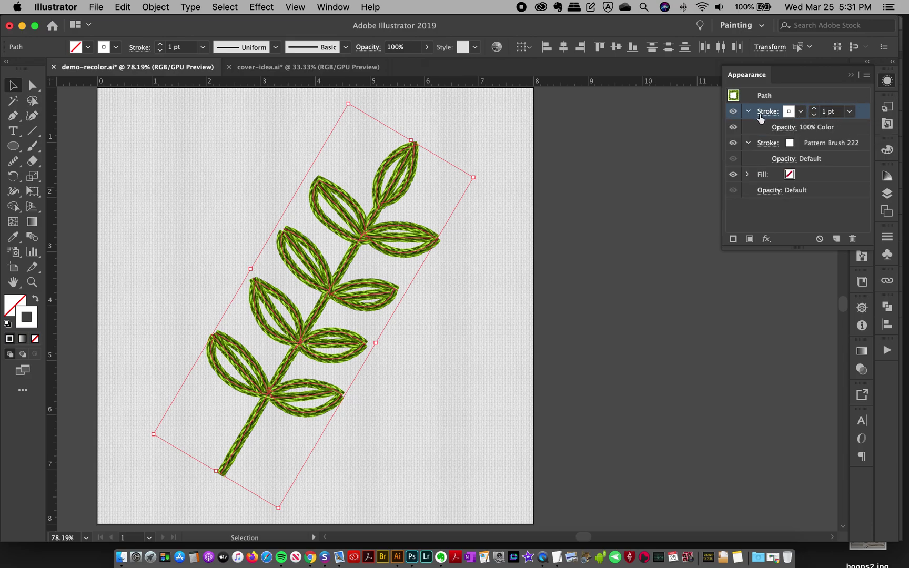
left_click(888, 81)
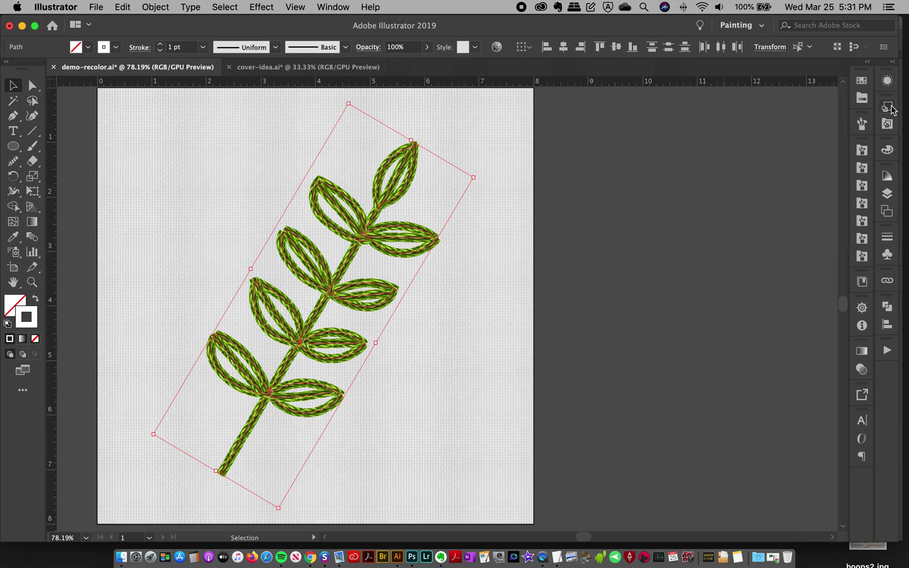
- Apply the solid black brush from the bottom of the 01-Brushes library to the top stroke
left_click(862, 150)
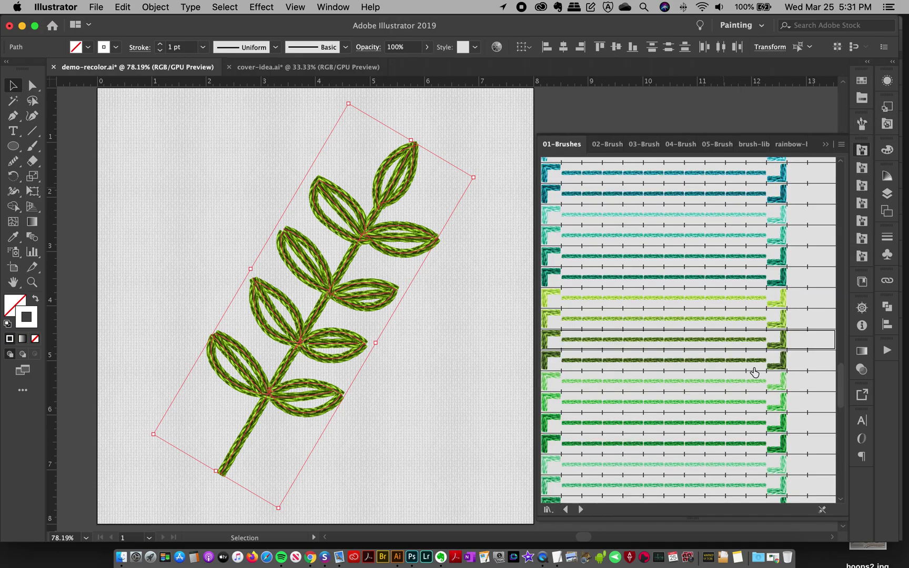
left_click_drag(841, 376, 828, 517)
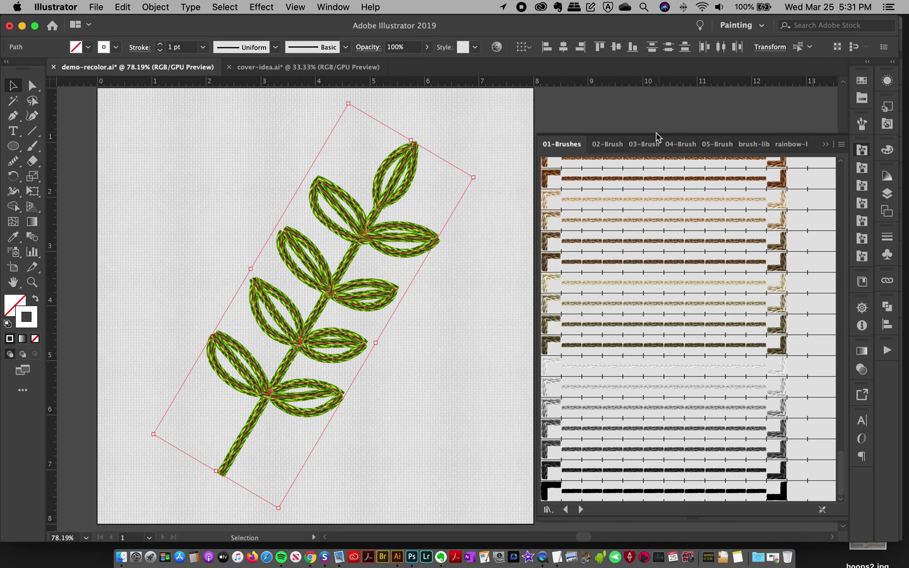
left_click(609, 496)
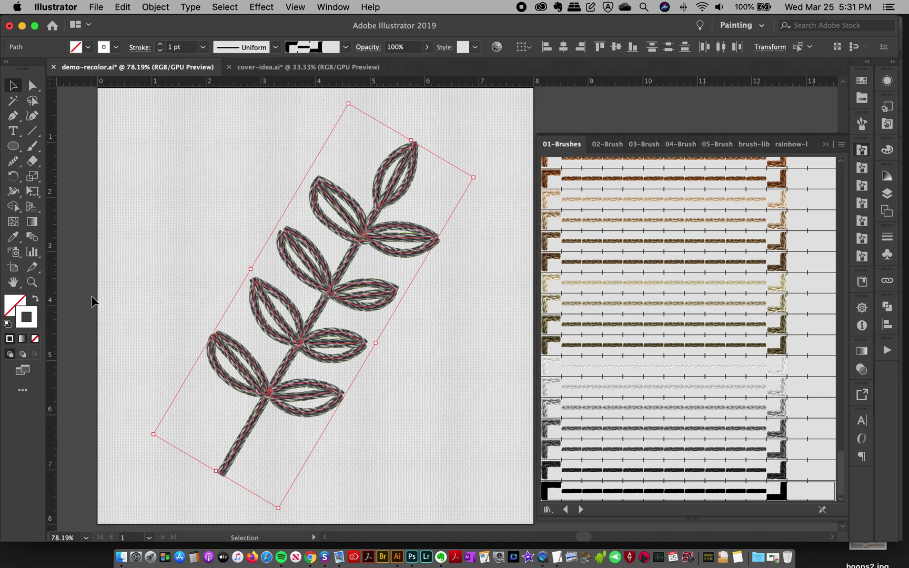
- Set the stroke colour to the teal-green 1bccaa in the Color Picker
double_click(27, 316)
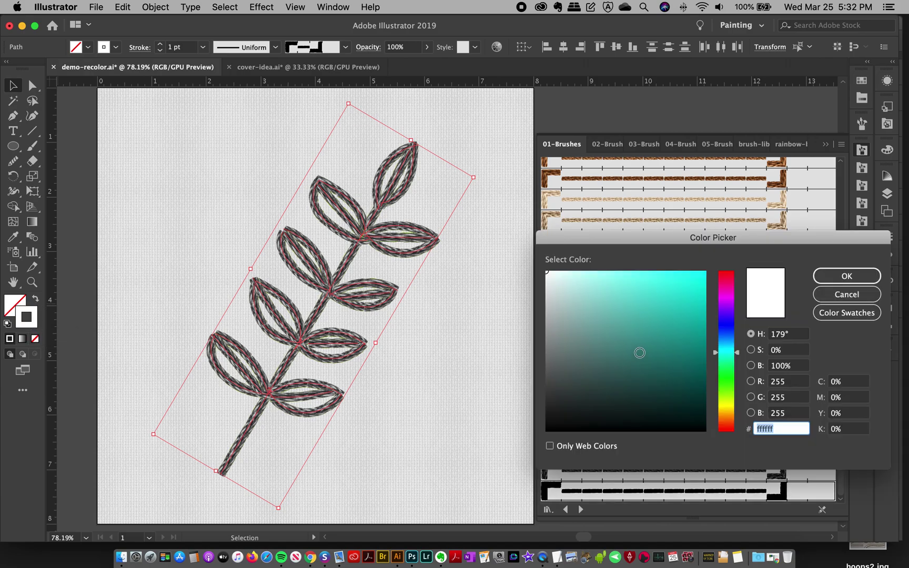
left_click(728, 371)
left_click(729, 357)
left_click(686, 302)
left_click(856, 279)
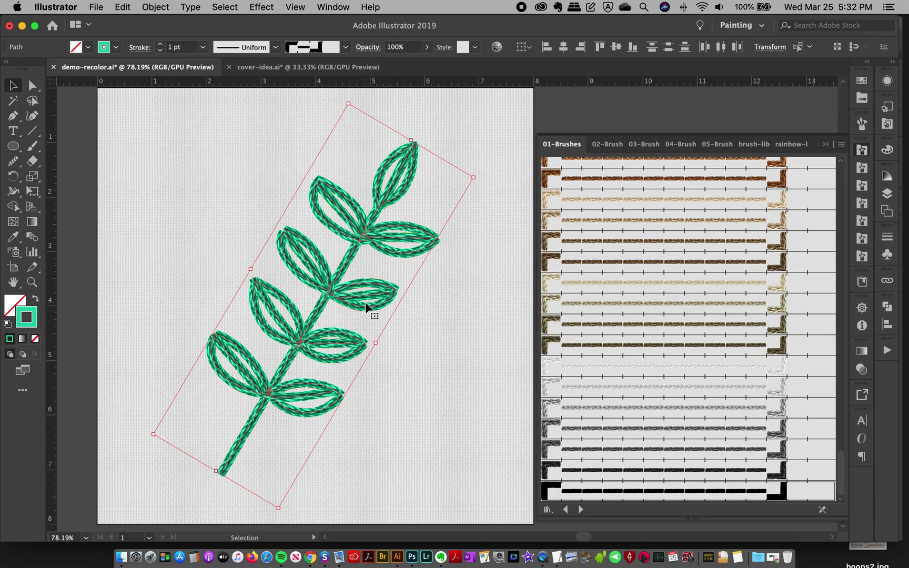
- Change the stroke colour to blue 0f8fbc, deselect the branch, and close the brush library
double_click(27, 317)
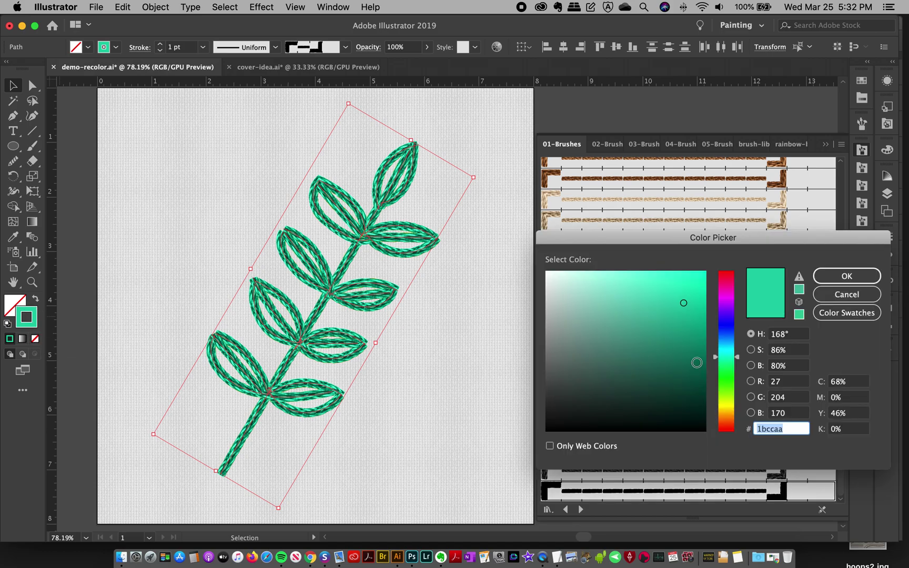
left_click_drag(727, 357, 727, 344)
left_click_drag(689, 308, 693, 313)
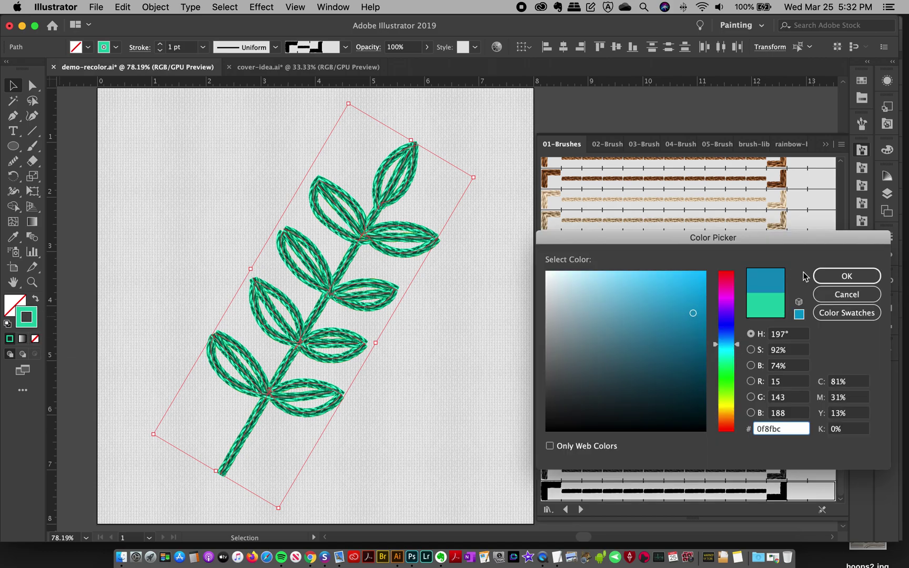
left_click(831, 276)
left_click(442, 380)
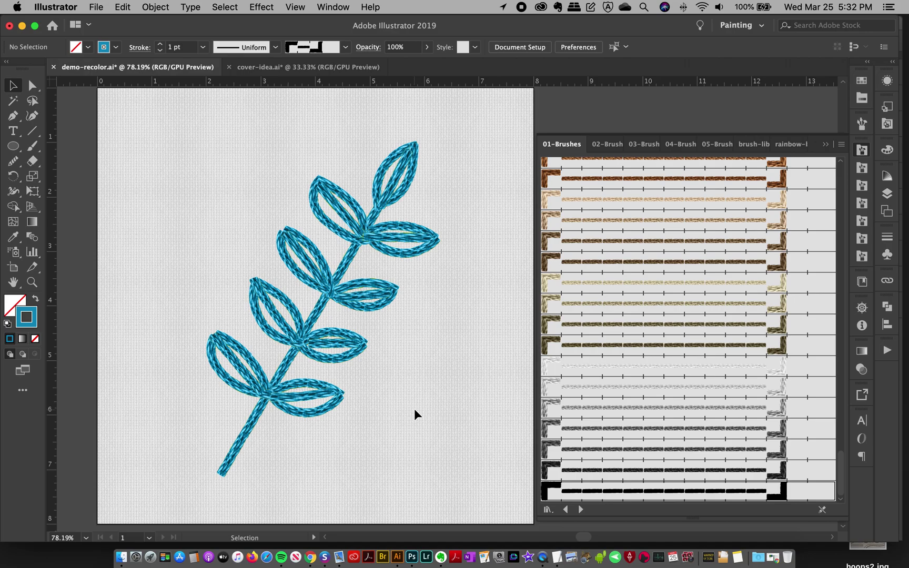
left_click(862, 151)
- Marquee-select the branch and open its Appearance panel
left_click_drag(179, 146, 541, 348)
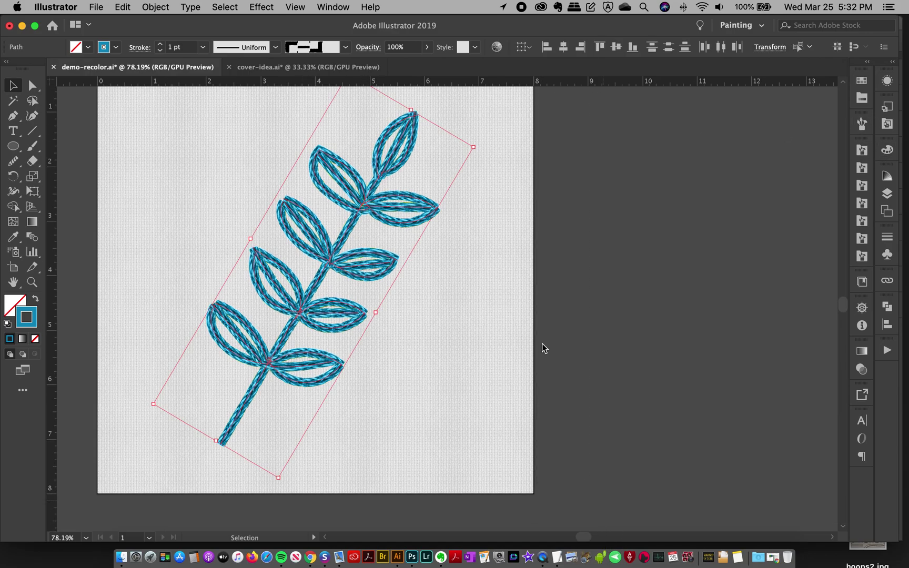
scroll(509, 291, "down", 1)
scroll(509, 285, "up", 3)
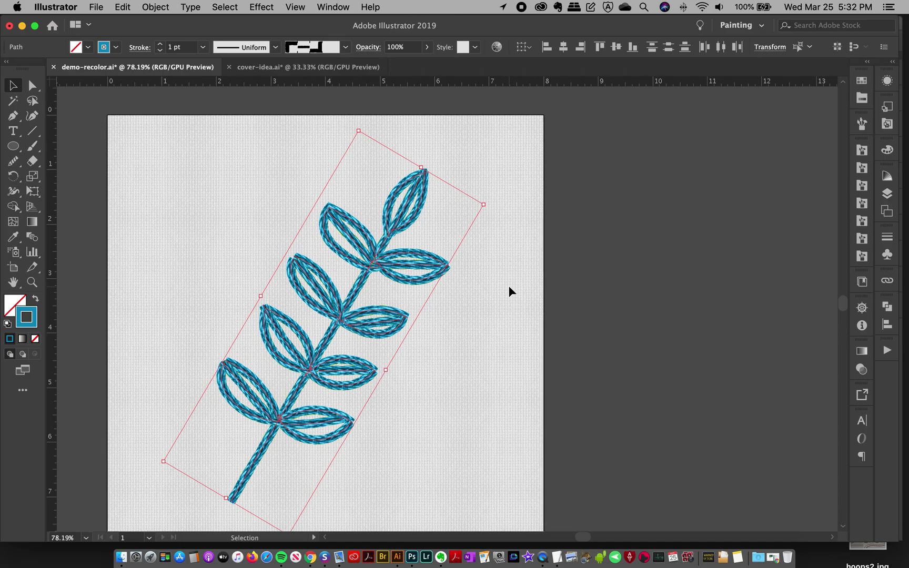
left_click(887, 81)
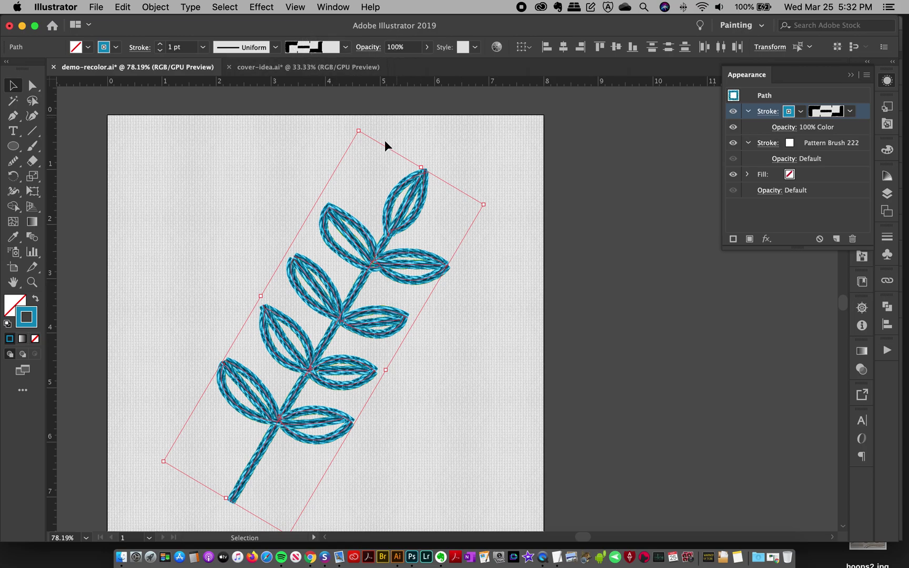
- Try a green brush from the Control bar, then return the stroke to the black brush
left_click(317, 49)
scroll(280, 116, "up", 3)
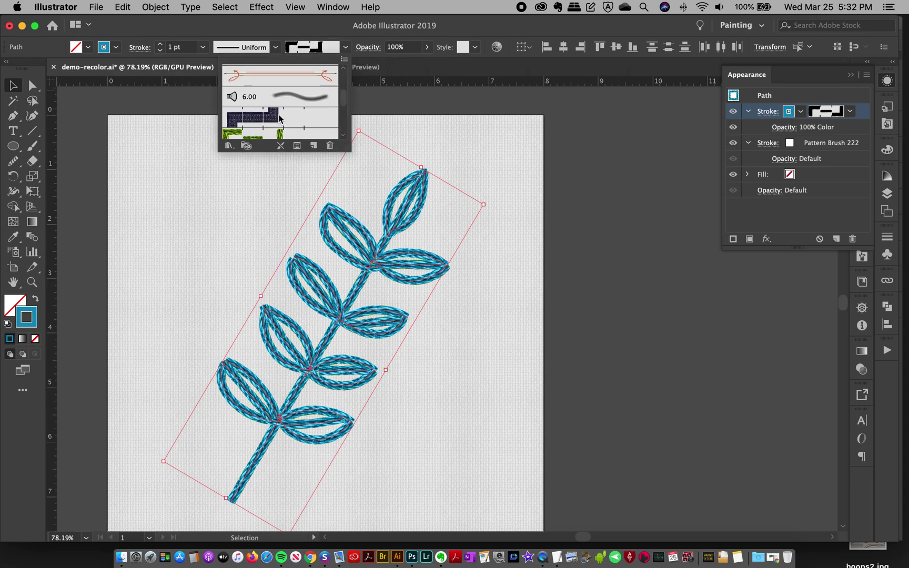
scroll(280, 119, "down", 2)
scroll(280, 118, "down", 1)
left_click(271, 88)
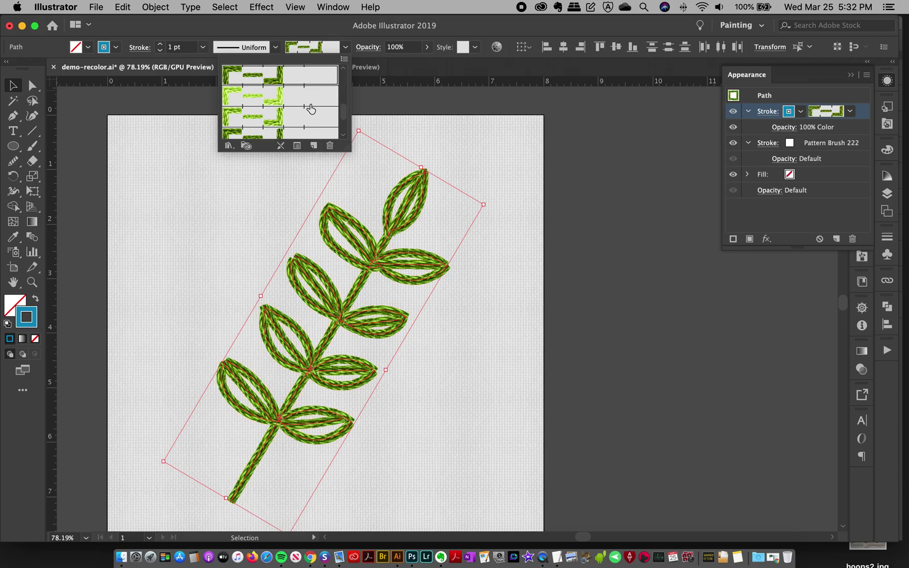
scroll(310, 109, "down", 2)
left_click(287, 129)
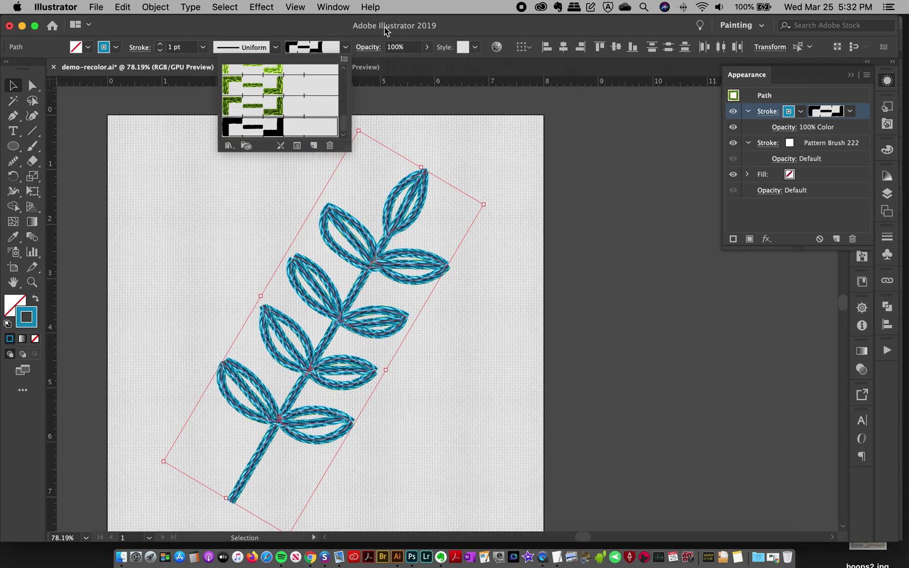
left_click(385, 30)
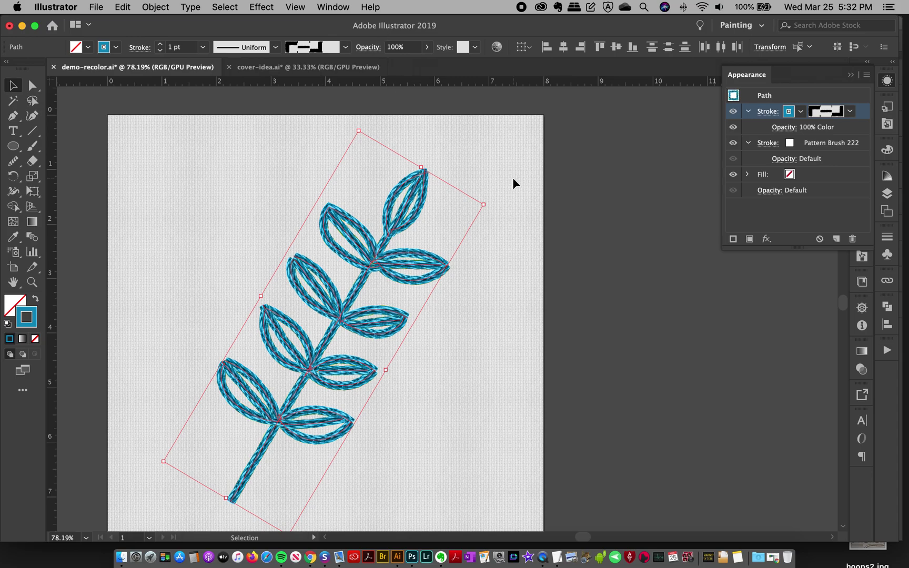
left_click(827, 116)
left_click(800, 111)
- Scale the branch down, then undo so its size stays unchanged, and deselect
left_click_drag(360, 131, 337, 249)
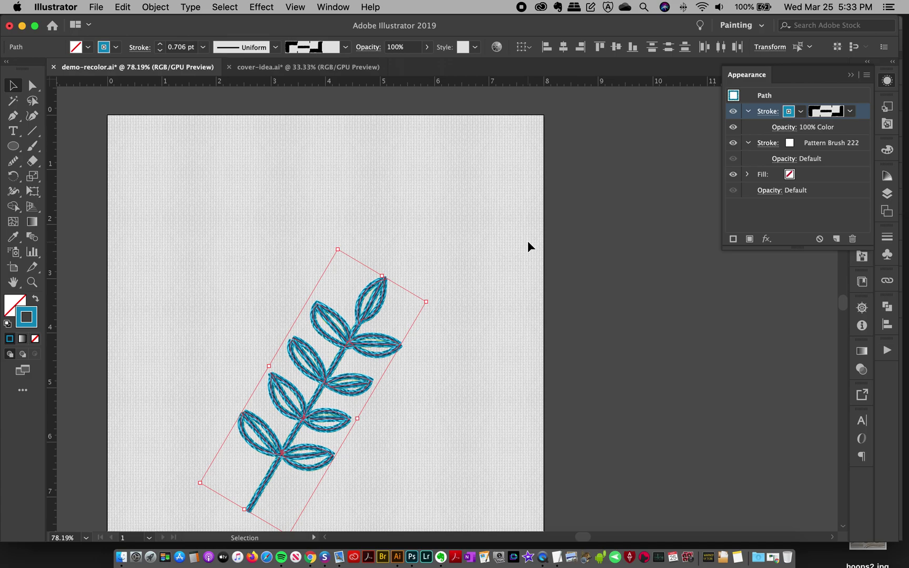
key("super+z")
key("shift+super+z")
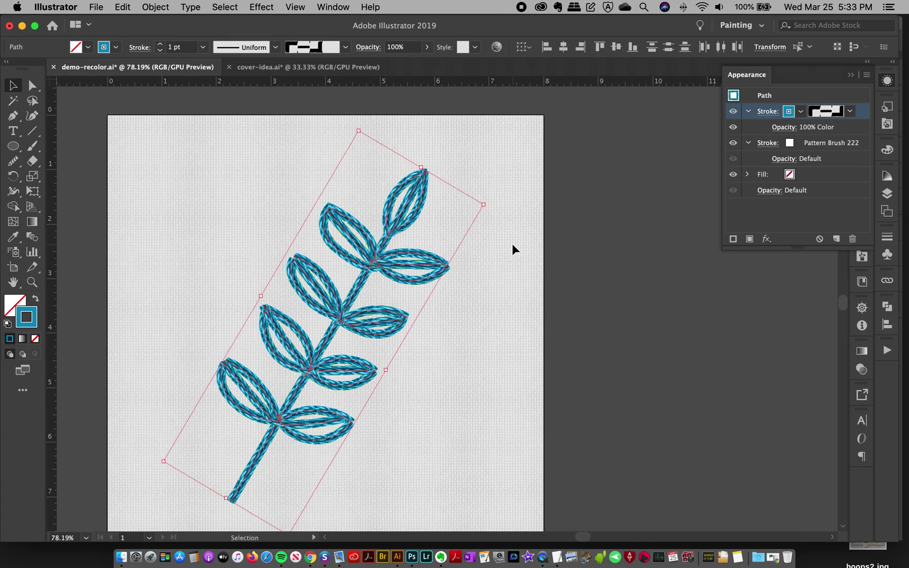
key("super+z")
left_click(512, 243)
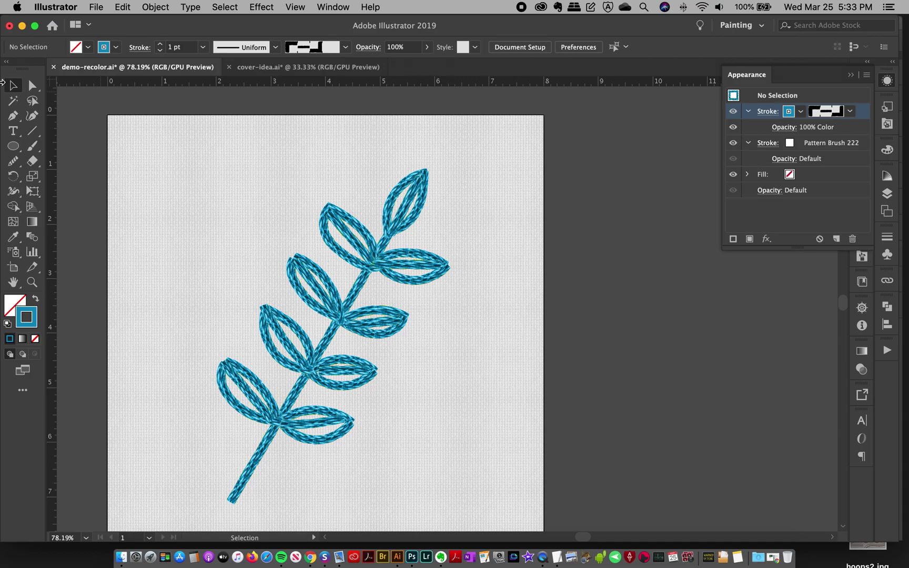
left_click(32, 145)
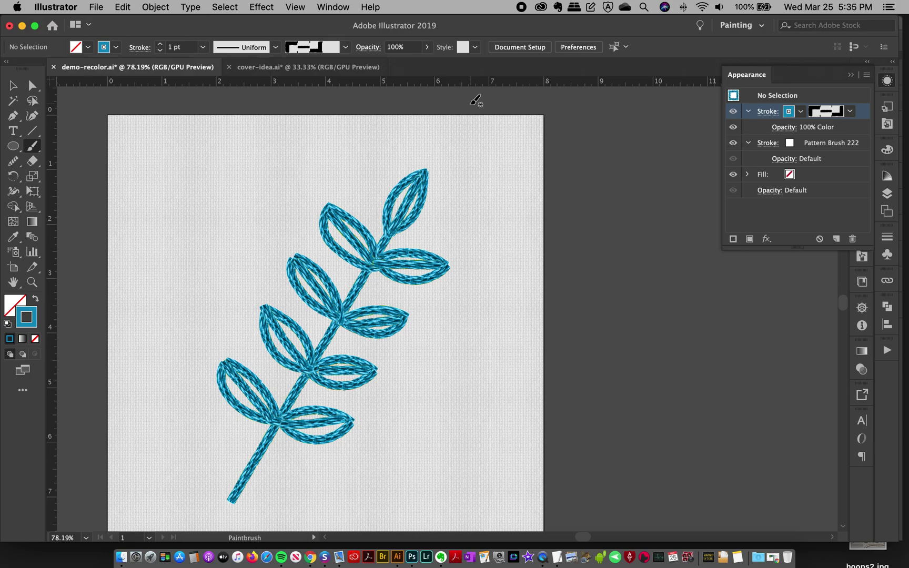
key("v")
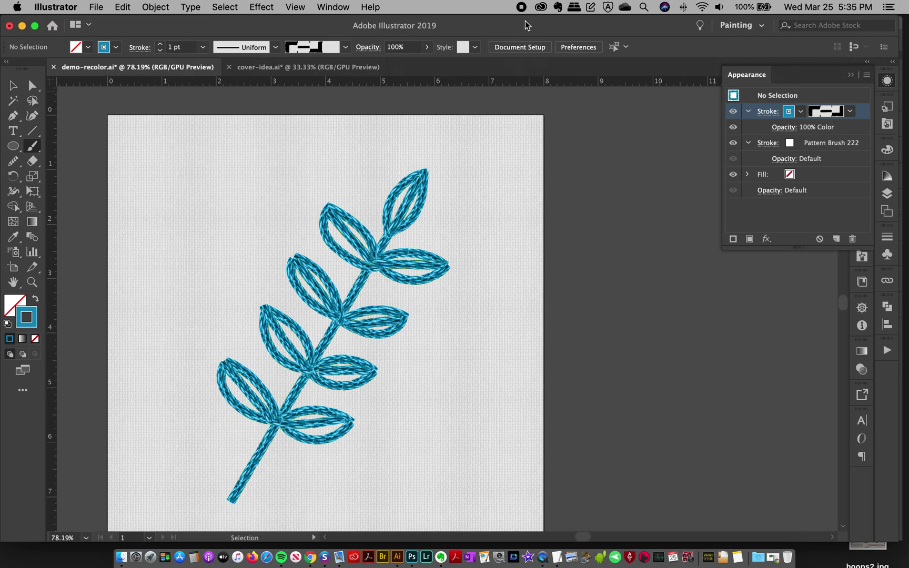